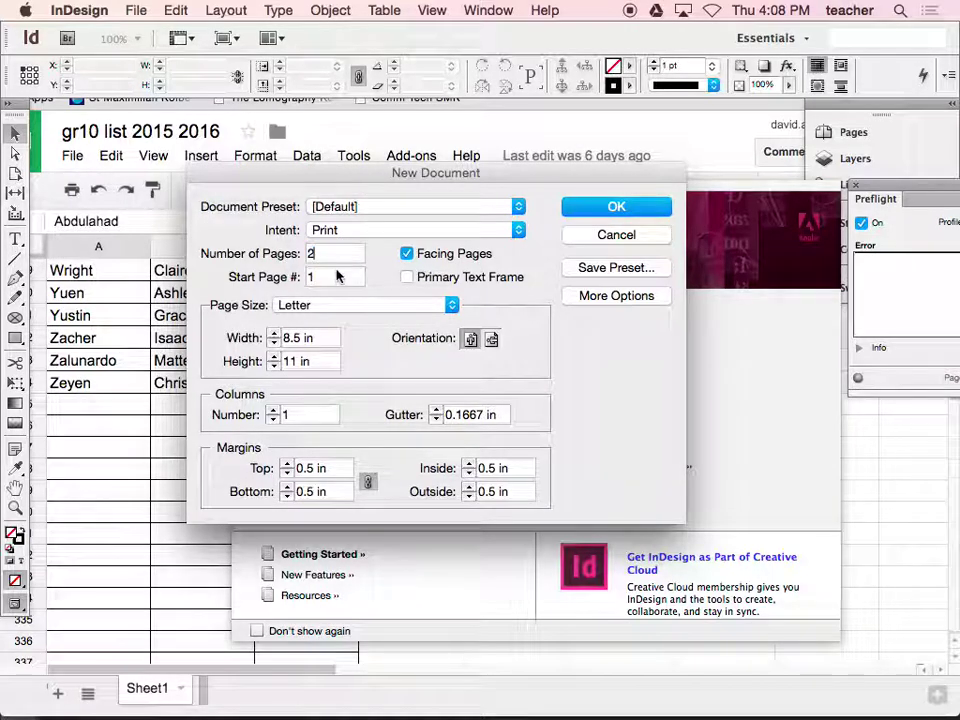
- Create a 2-page facing Letter document with start page number 1
key("Tab")
type("2")
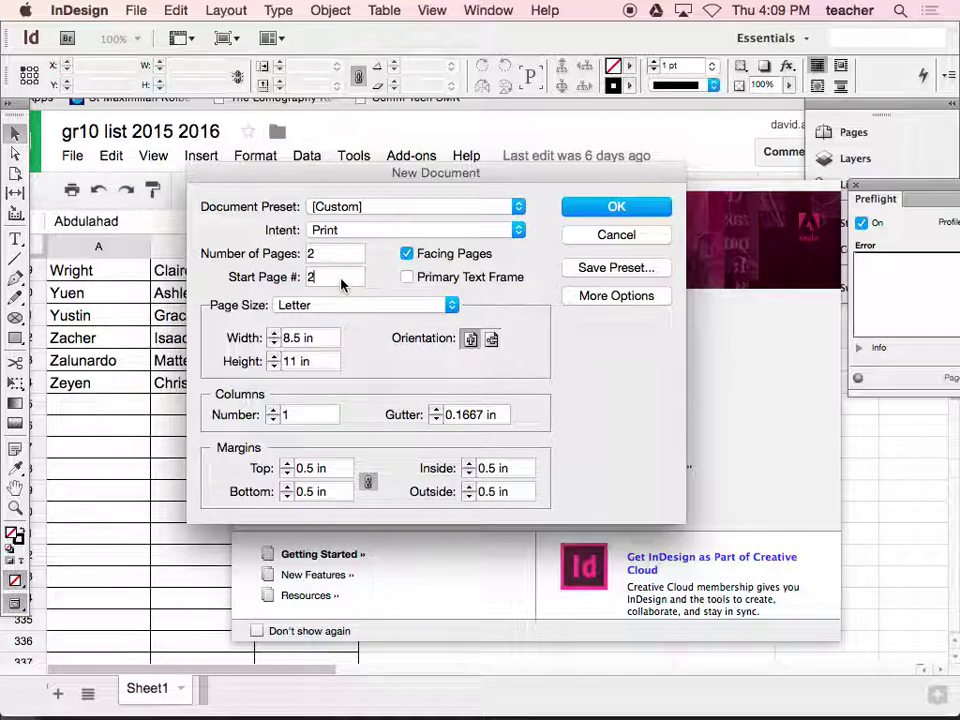
left_click_drag(336, 277, 279, 286)
type("22")
type("2")
double_click(309, 277)
type("1")
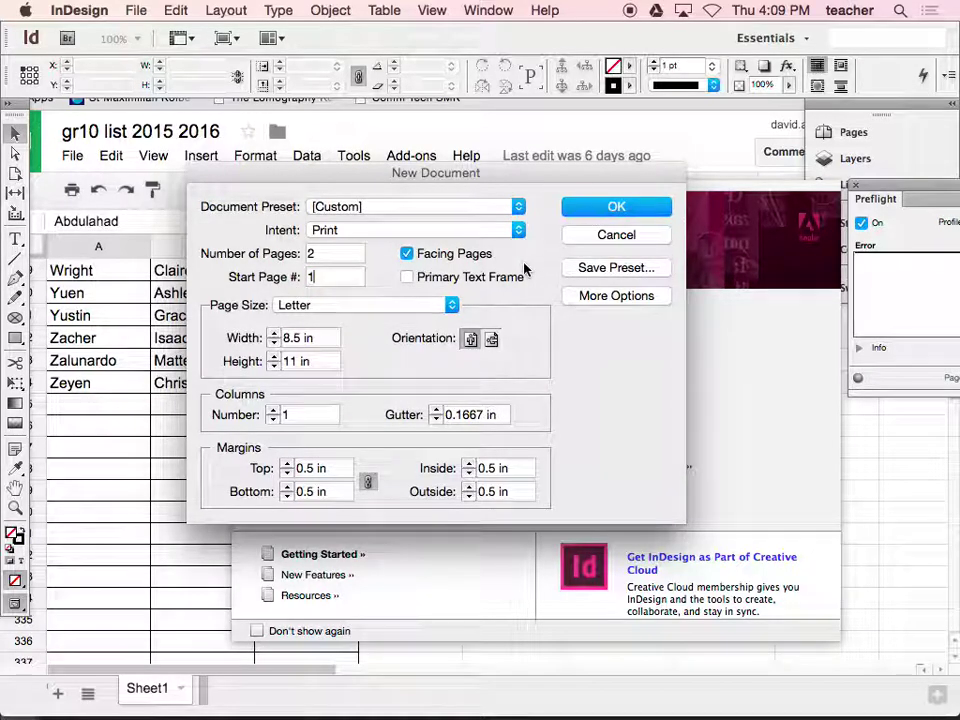
key("Return")
- Zoom out and change the Document Setup start page to 2 so the pages form a spread
key("super+alt+space")
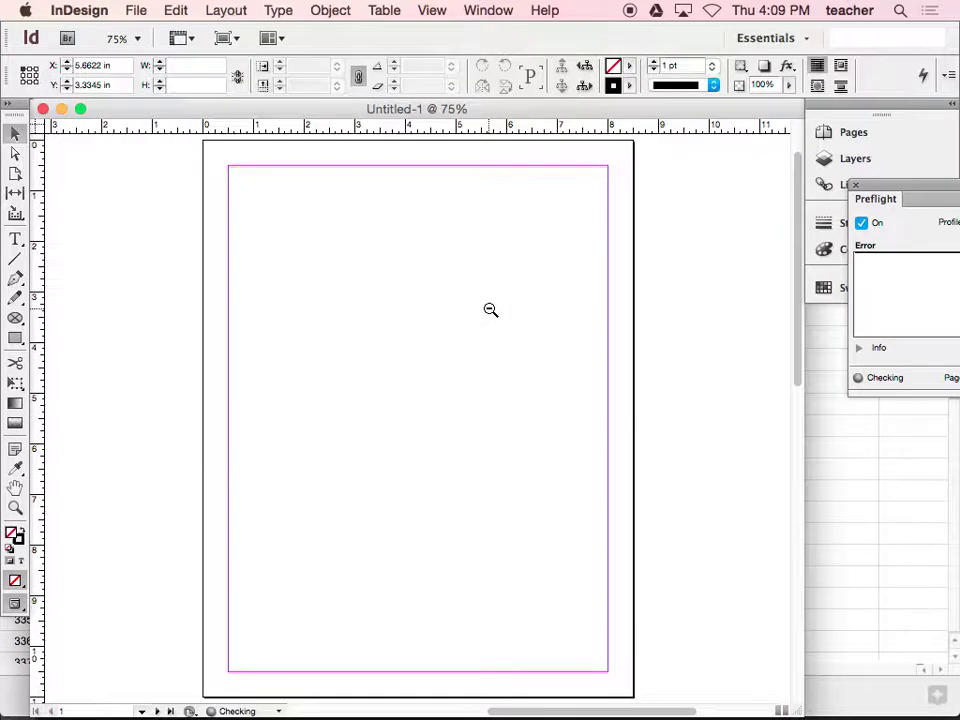
left_click(470, 314)
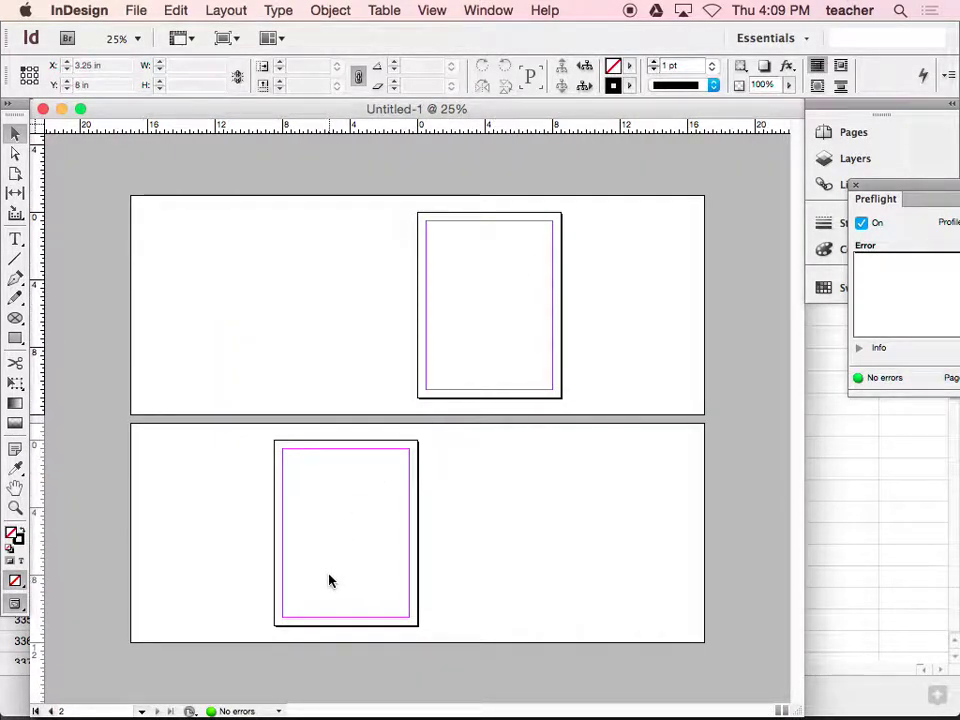
left_click(135, 11)
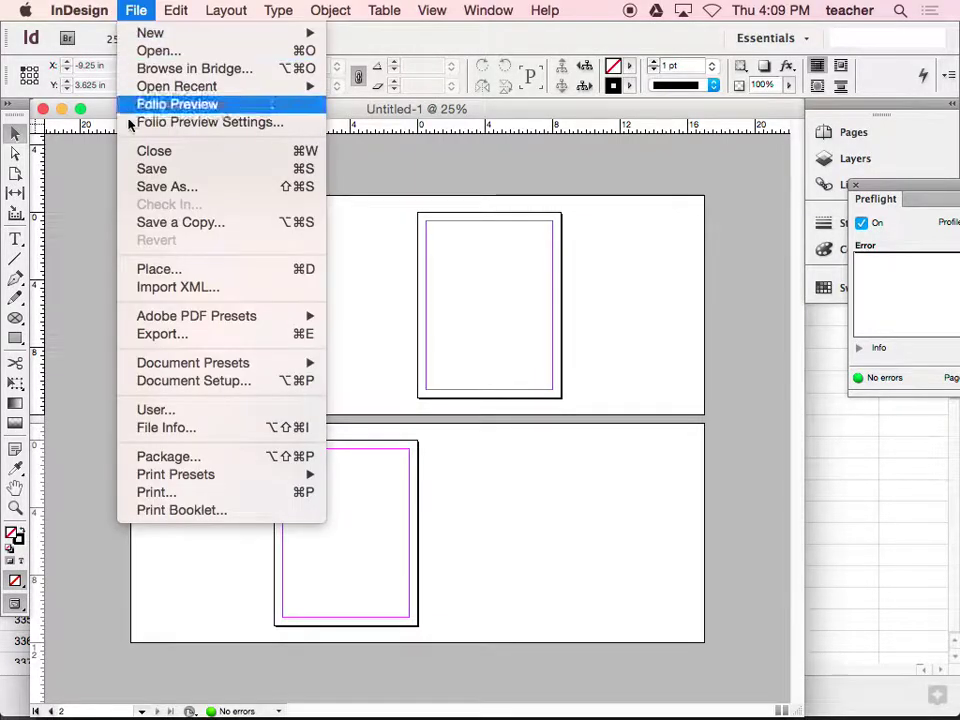
left_click(200, 384)
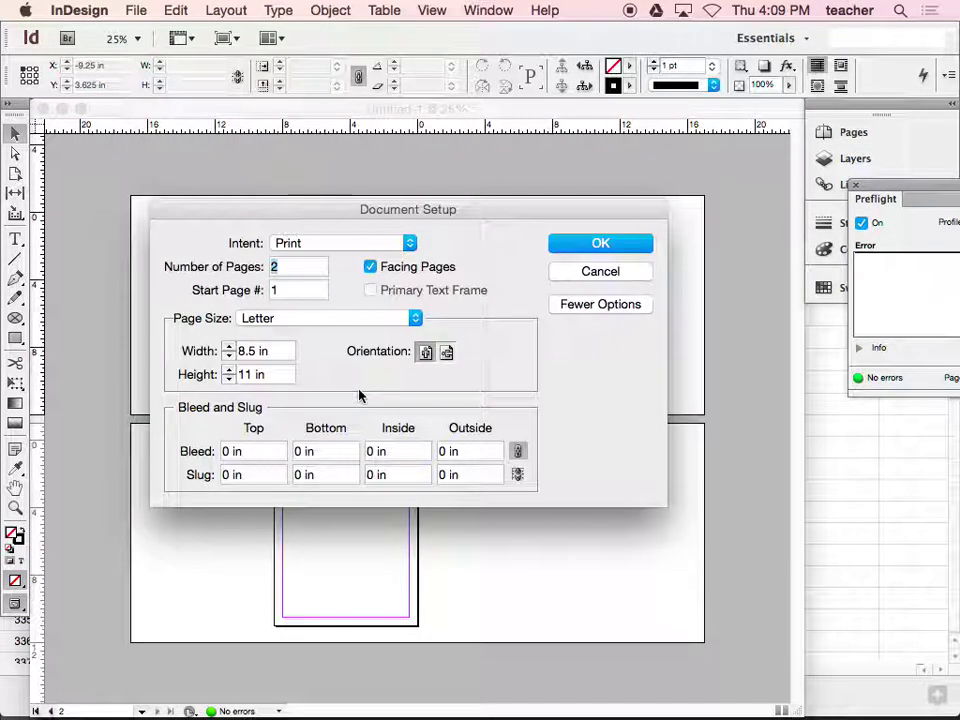
double_click(274, 290)
type("2")
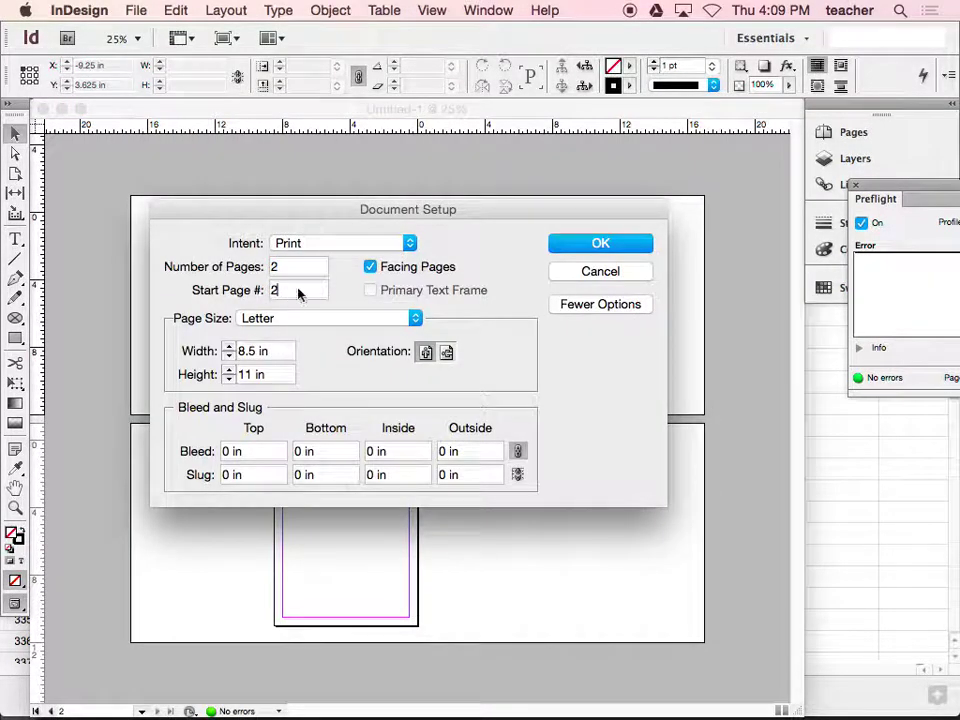
left_click(552, 246)
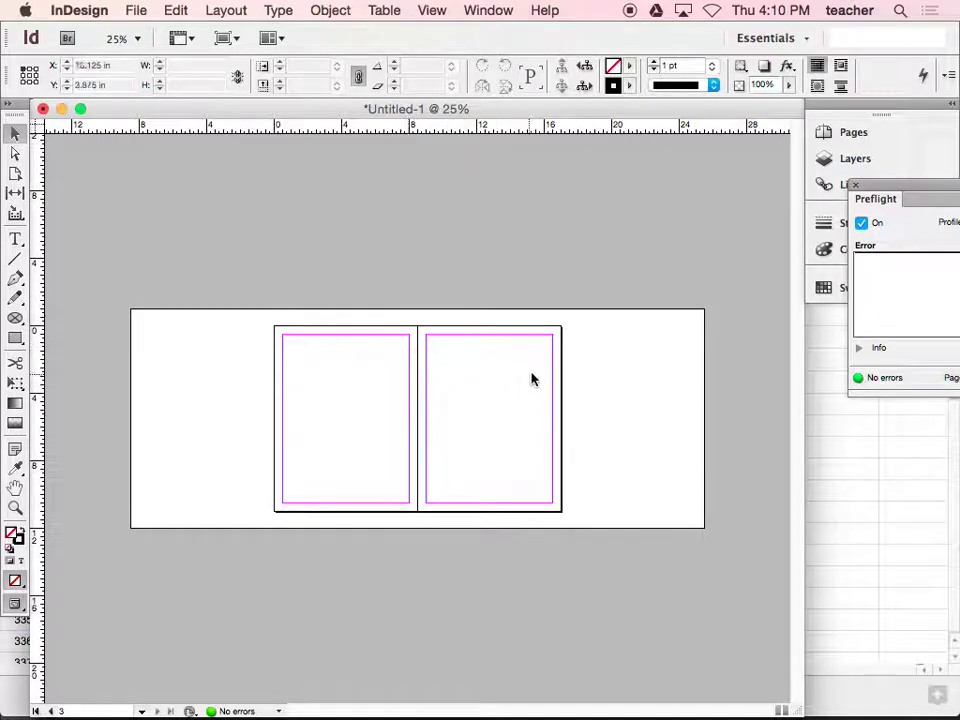
- Float the Preflight panel and bring up the Scripts panel beside the pages
left_click_drag(896, 196, 707, 343)
left_click(489, 10)
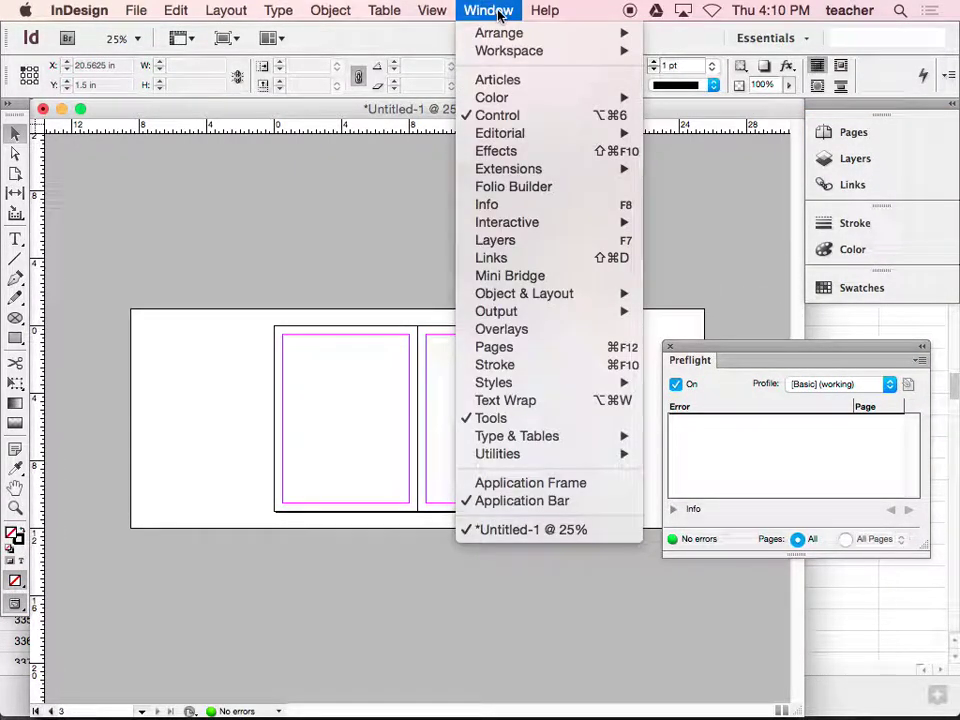
mouse_move(513, 34)
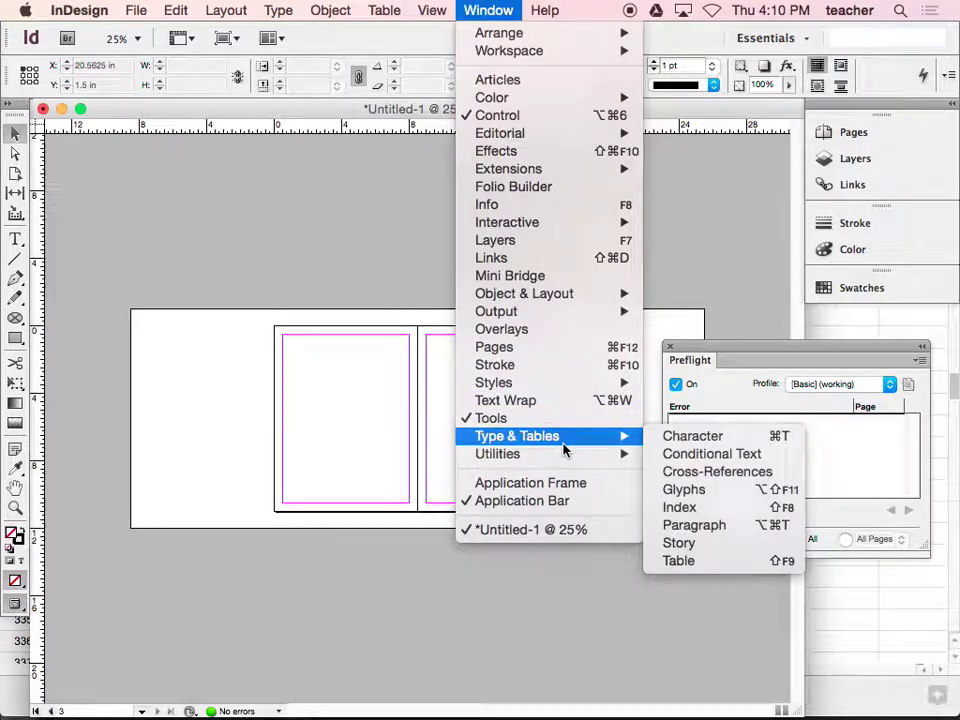
mouse_move(565, 458)
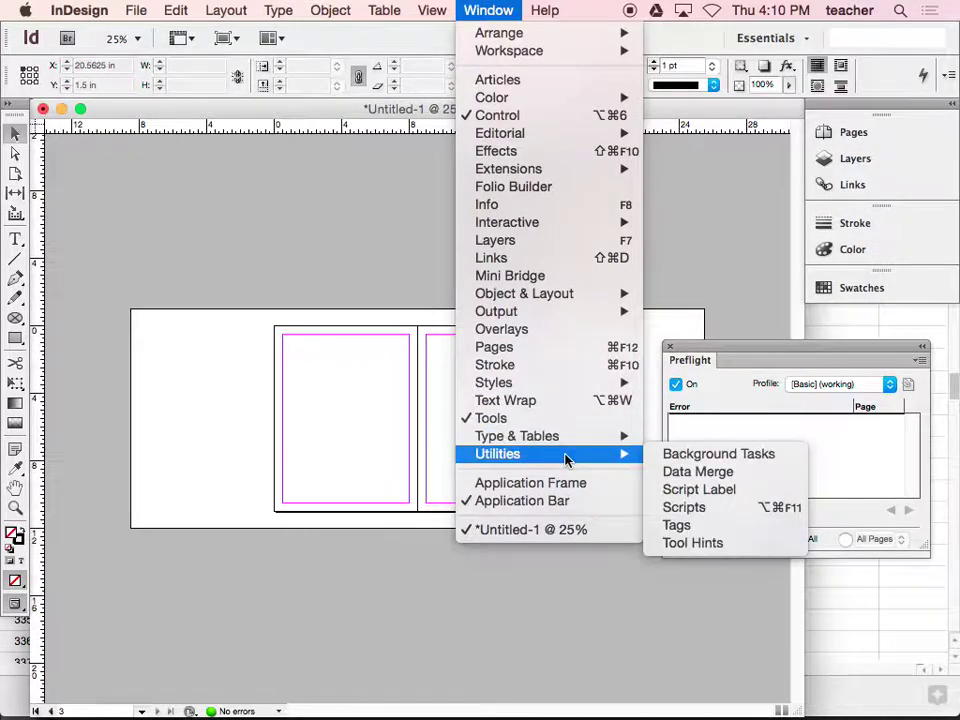
left_click(707, 510)
left_click_drag(500, 340, 697, 160)
- Expand Application > Samples > JavaScript and select MakeGrid.jsx
left_click(597, 186)
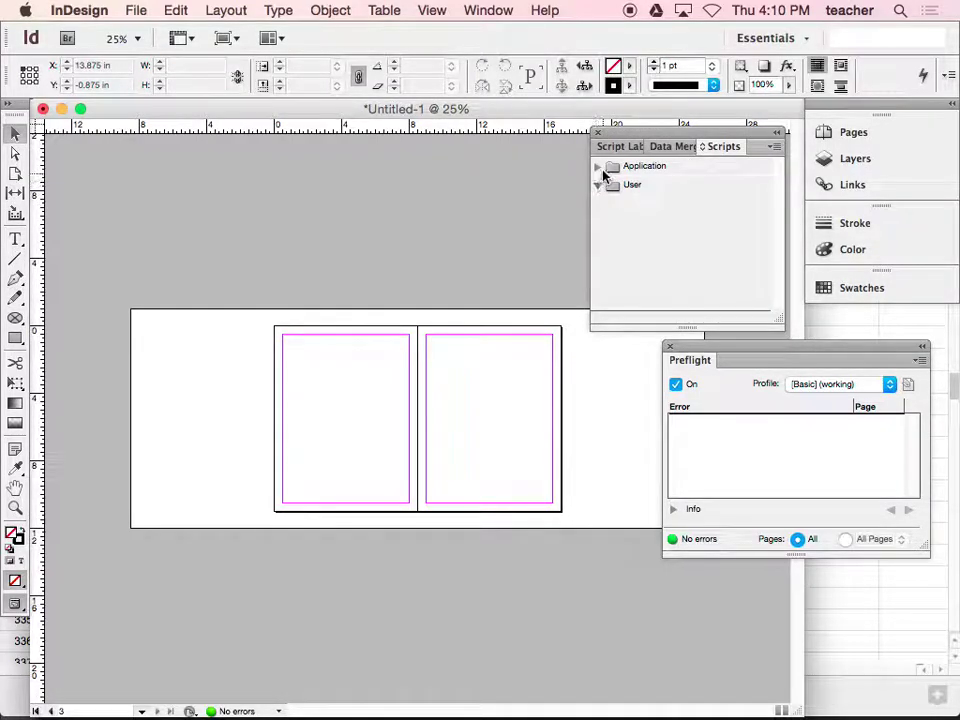
left_click(598, 167)
left_click(597, 204)
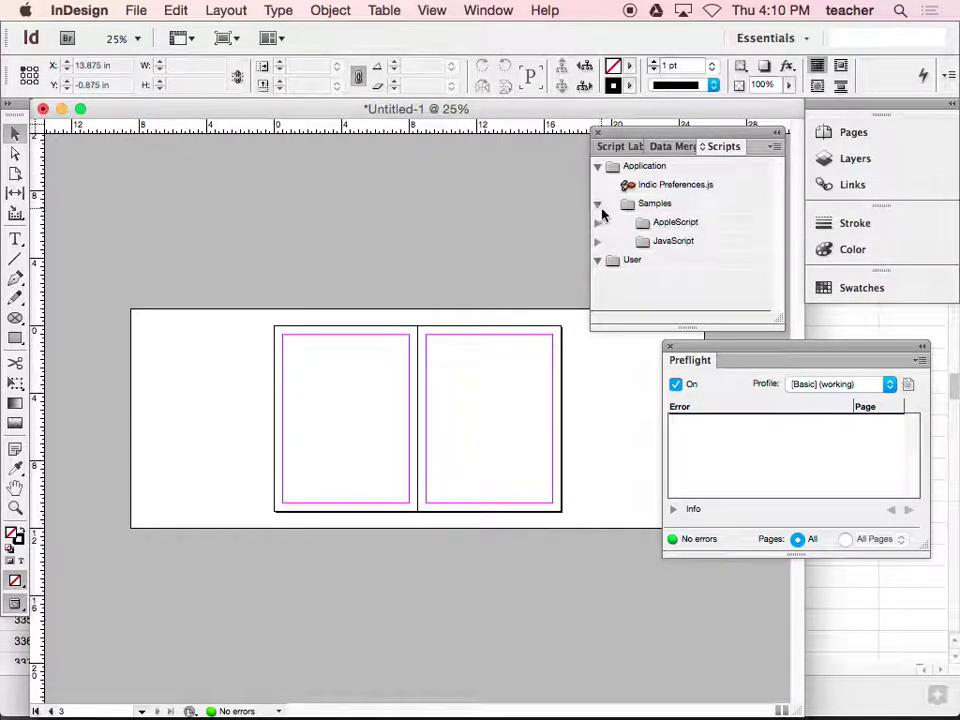
left_click(598, 241)
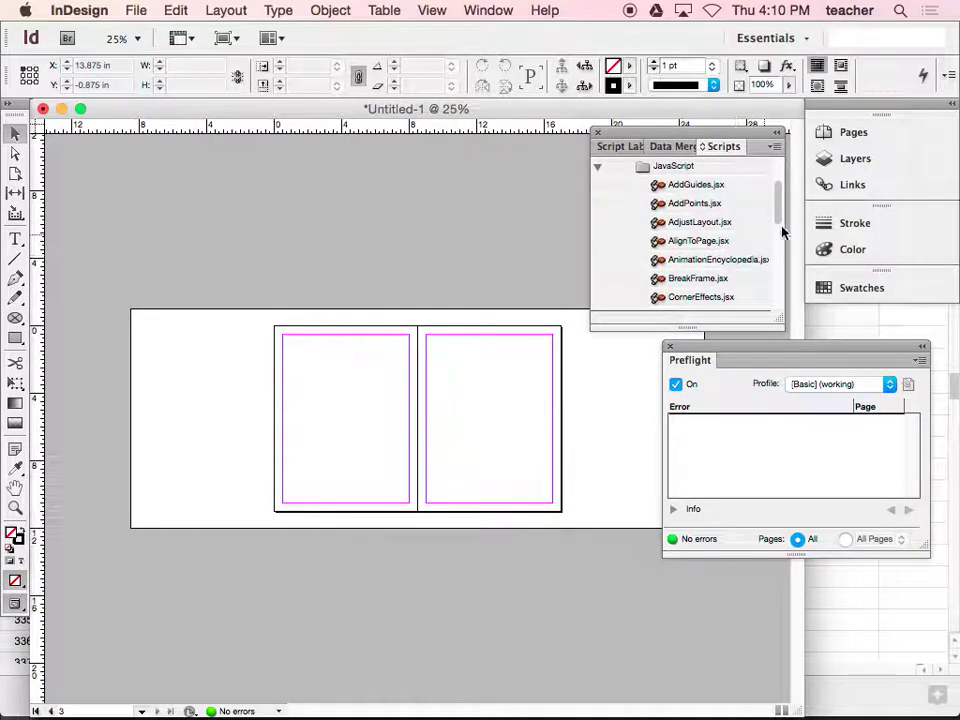
left_click_drag(783, 218, 768, 268)
left_click(762, 280)
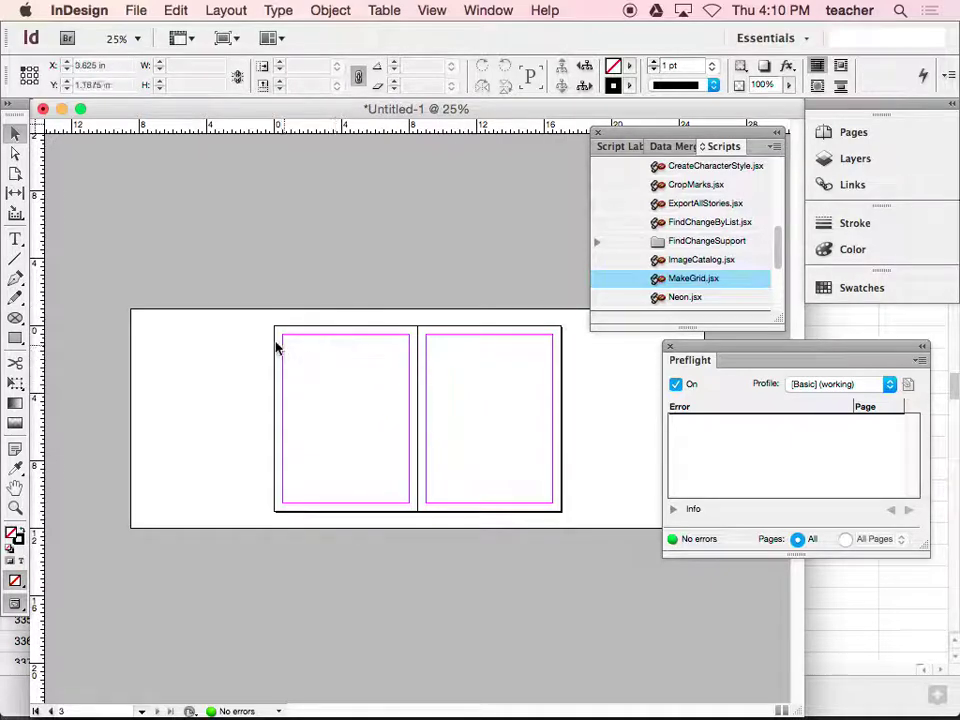
- Draw a frame across the left page margins and run MakeGrid with 7 rows and 7 columns
left_click(16, 338)
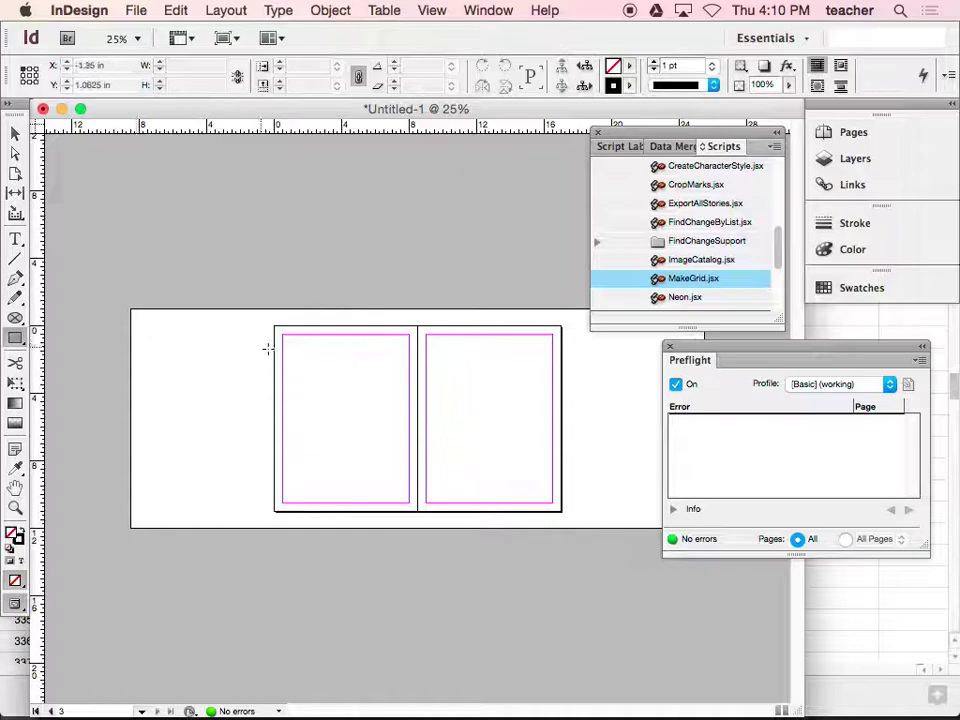
left_click_drag(285, 336, 409, 502)
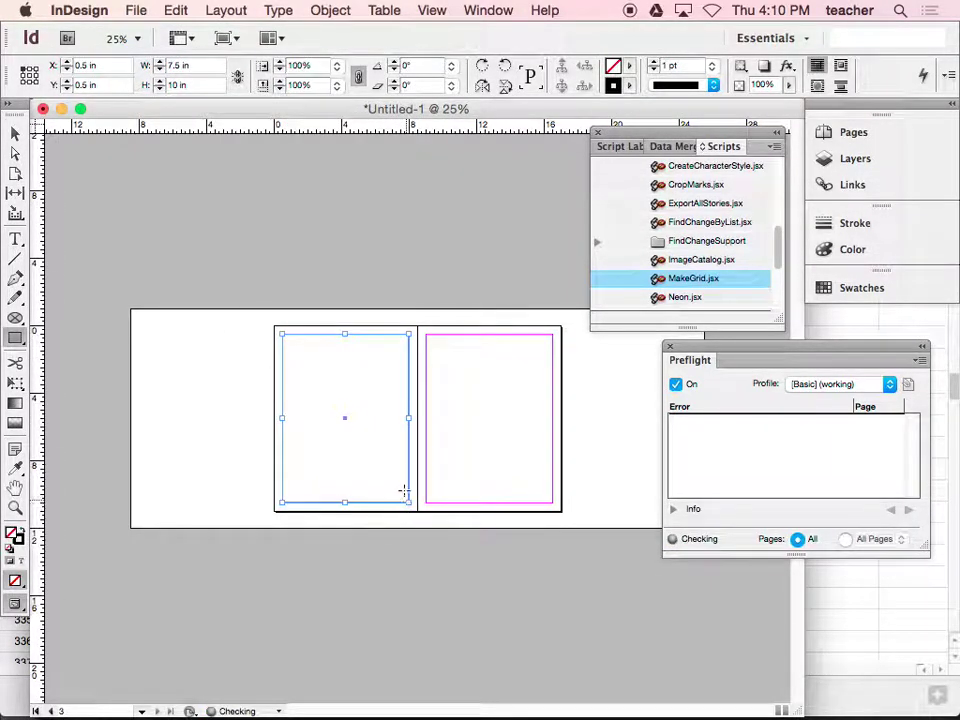
double_click(680, 279)
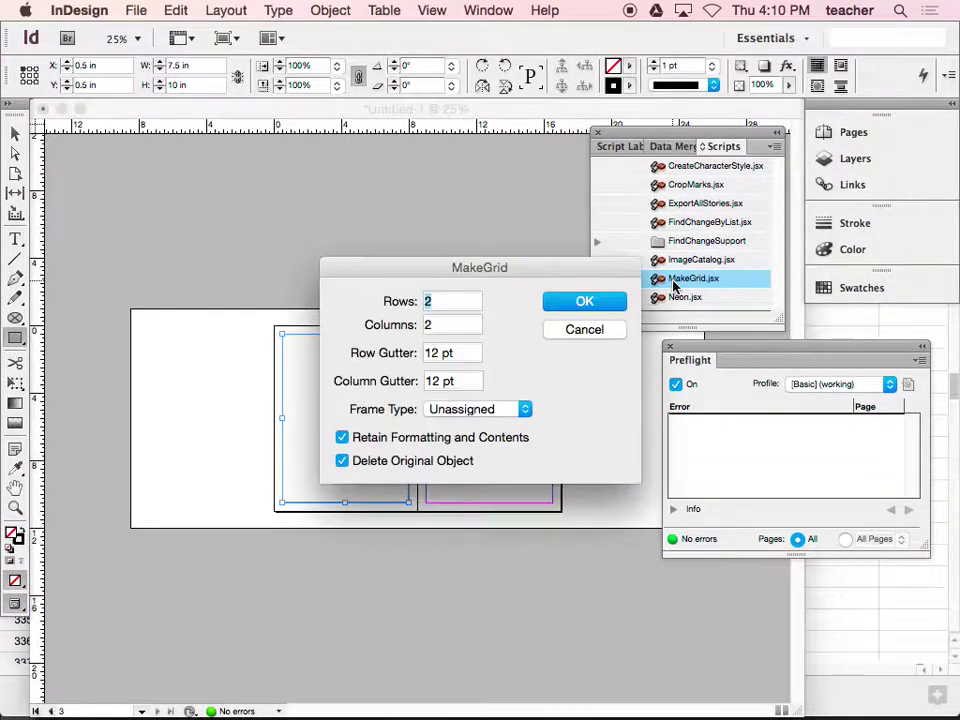
left_click_drag(577, 281, 783, 190)
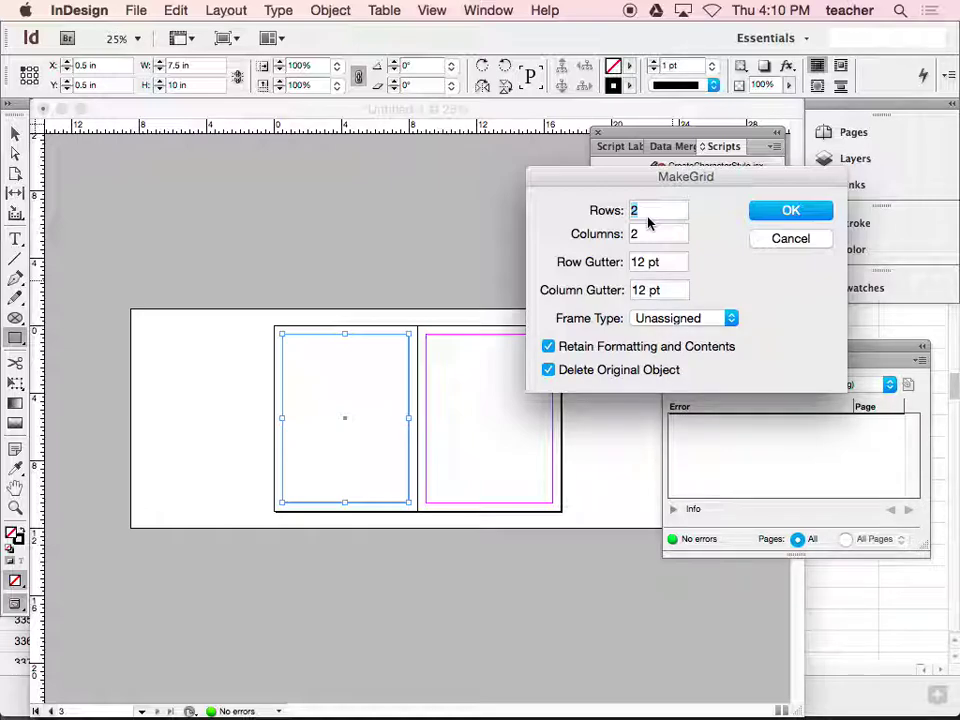
type("7")
key("Tab")
type("7")
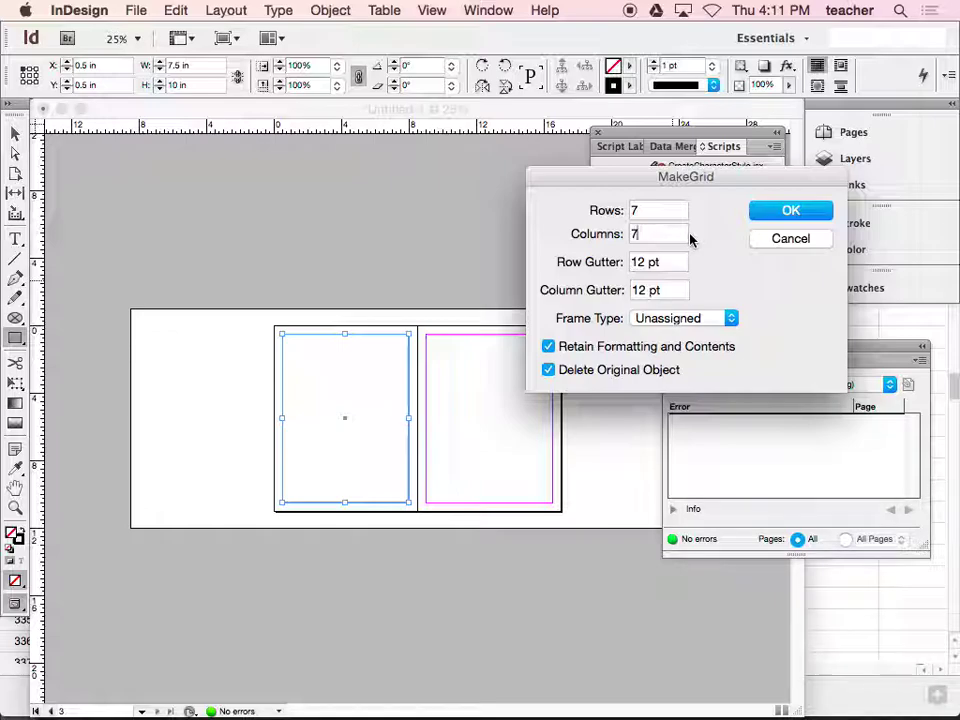
left_click(776, 214)
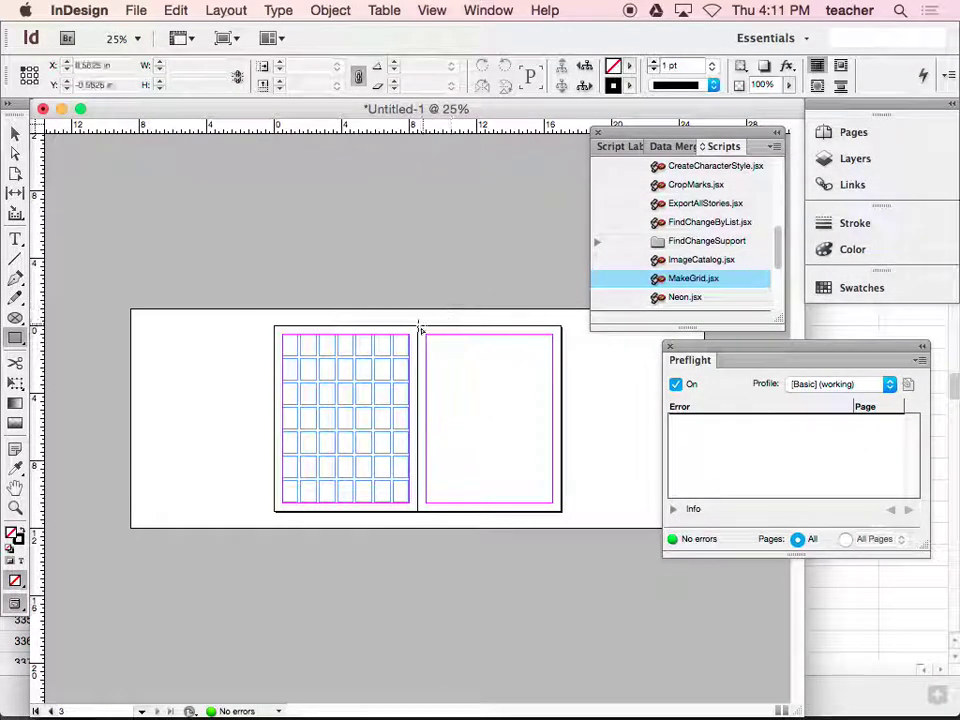
- Zoom in on the left page and delete all 49 grid frames
left_click_drag(267, 323, 458, 522)
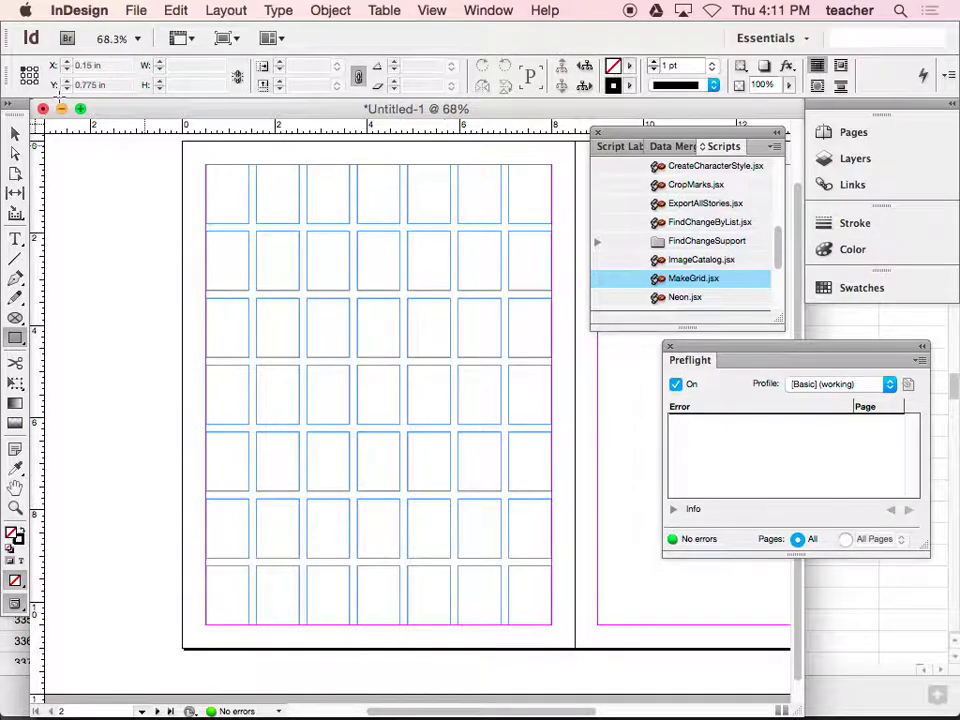
left_click(15, 133)
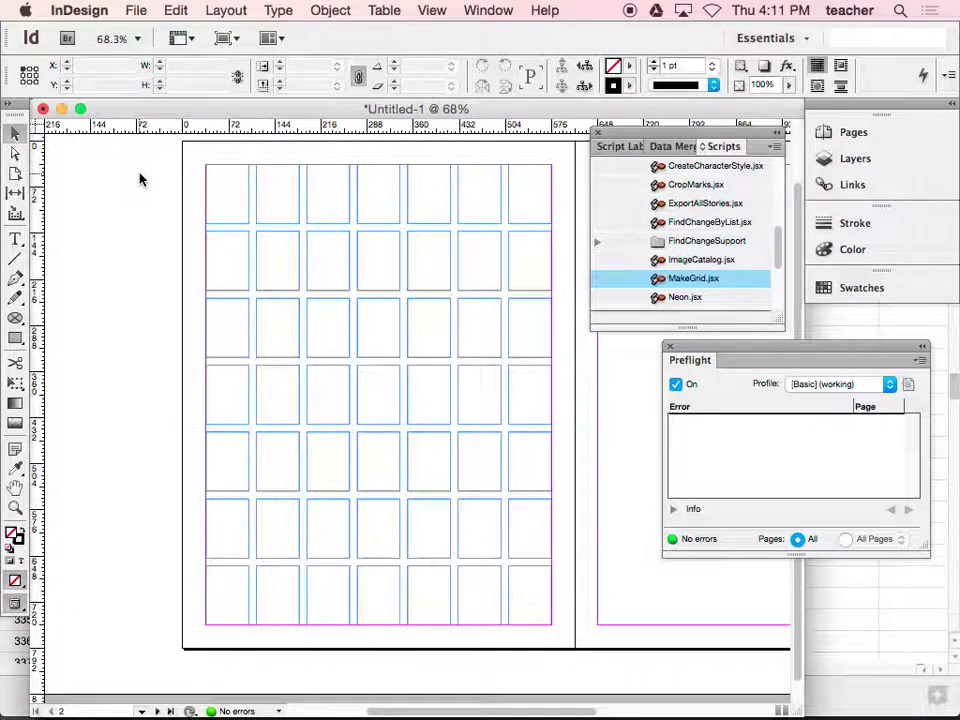
left_click_drag(184, 150, 553, 632)
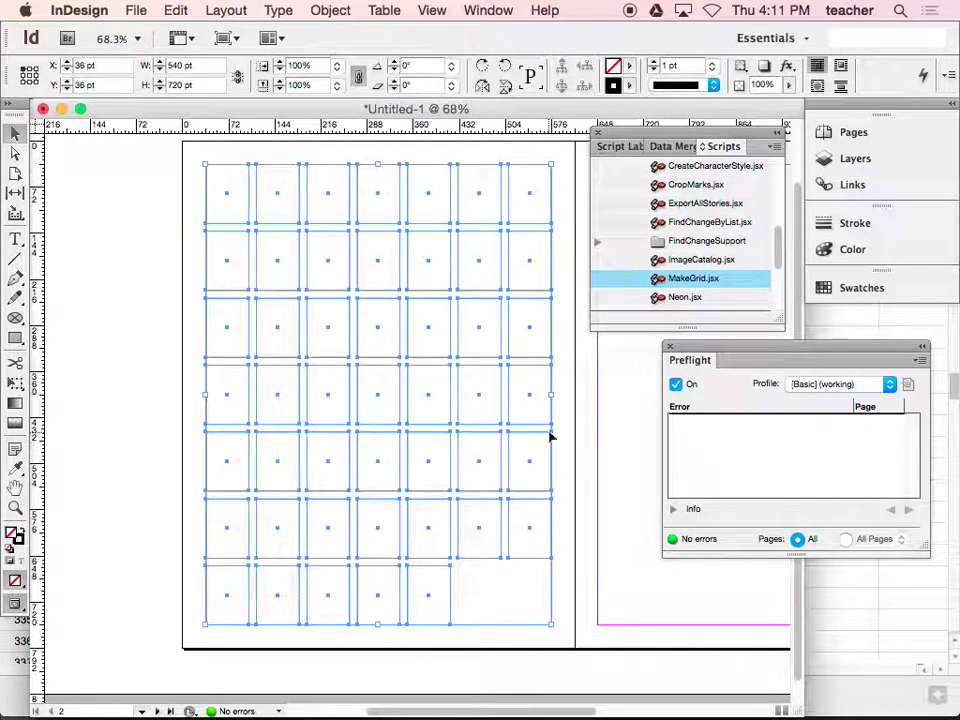
key("Delete")
- Draw a frame filling the left page margins and launch MakeGrid on it
left_click(15, 338)
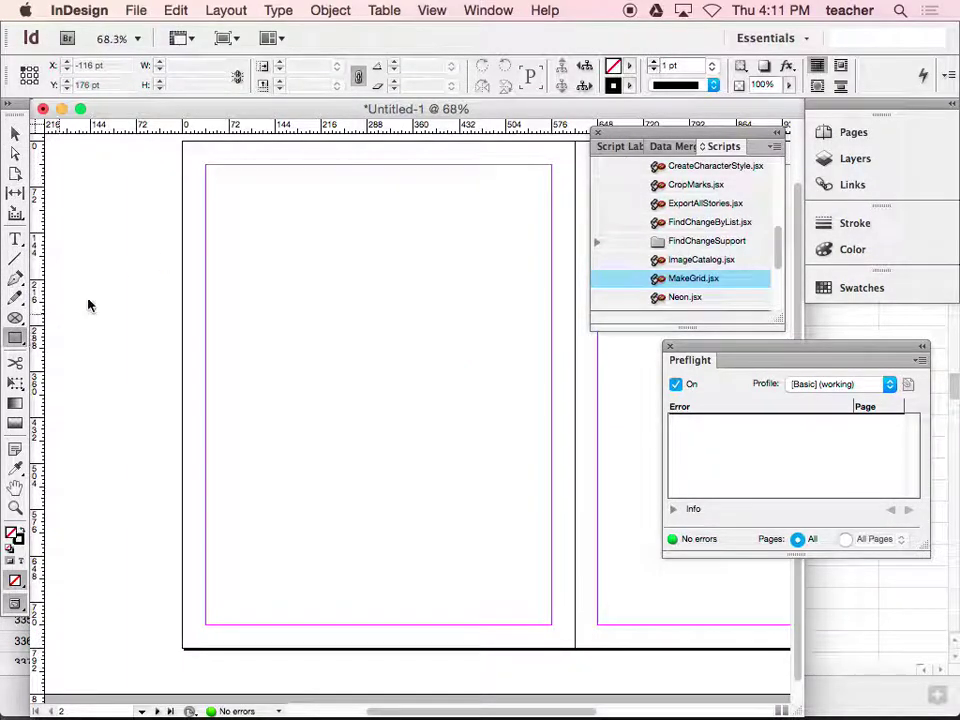
left_click_drag(207, 166, 552, 626)
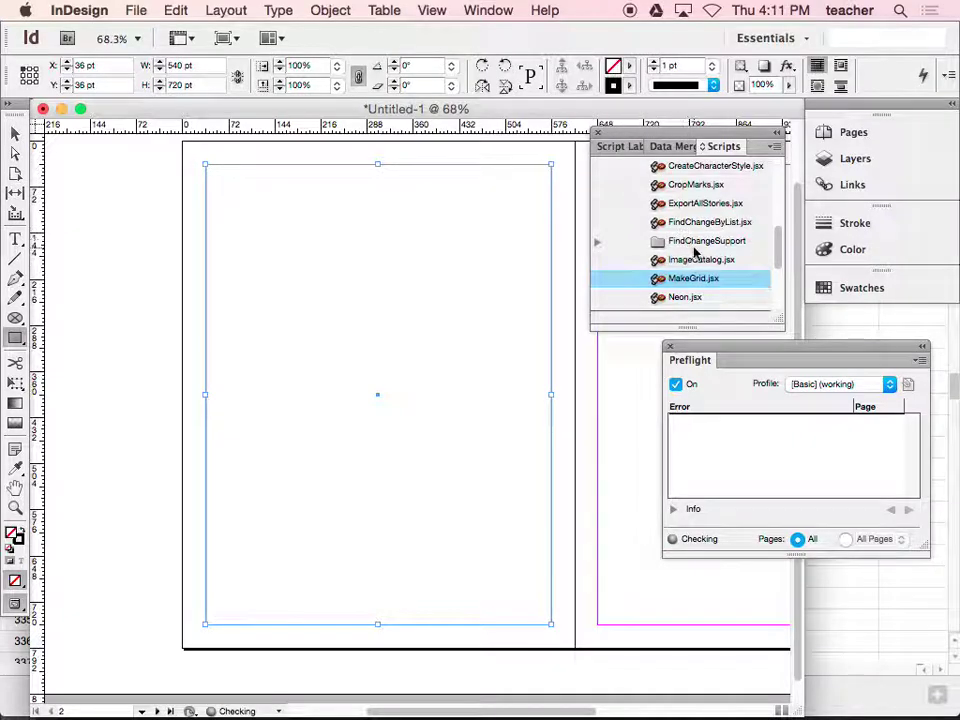
double_click(667, 283)
left_click_drag(620, 265, 795, 216)
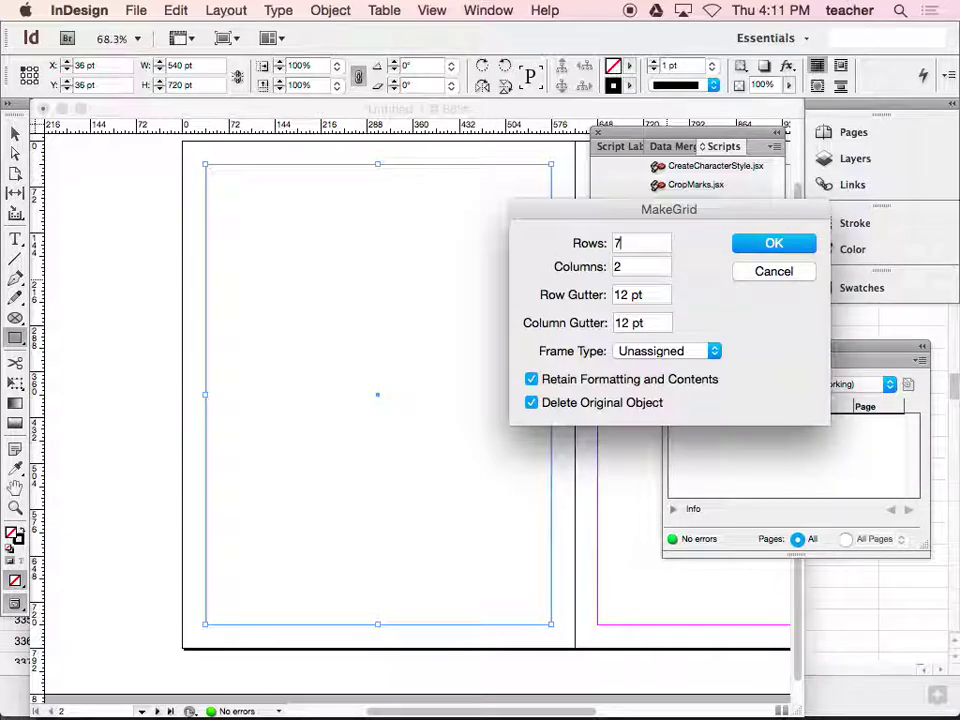
- Set 9 rows, 9 columns and 10 pt row and column gutters, then build the grid
key("Tab")
key("shift+Tab")
type("9")
key("Tab")
type("9")
key("Tab")
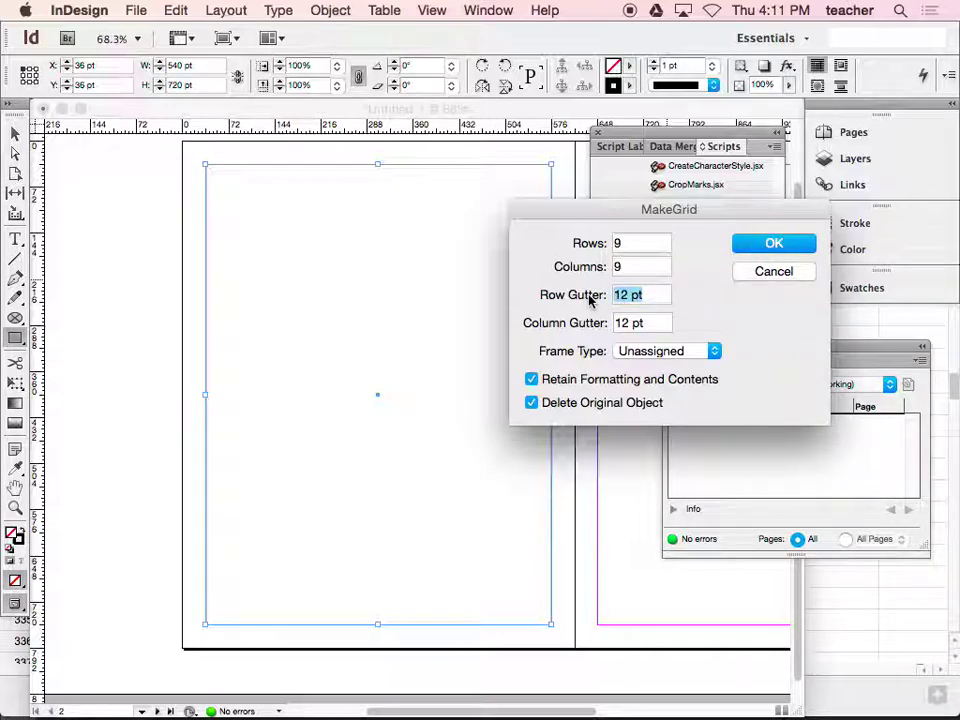
type("10")
key("Tab")
type("10")
left_click(741, 248)
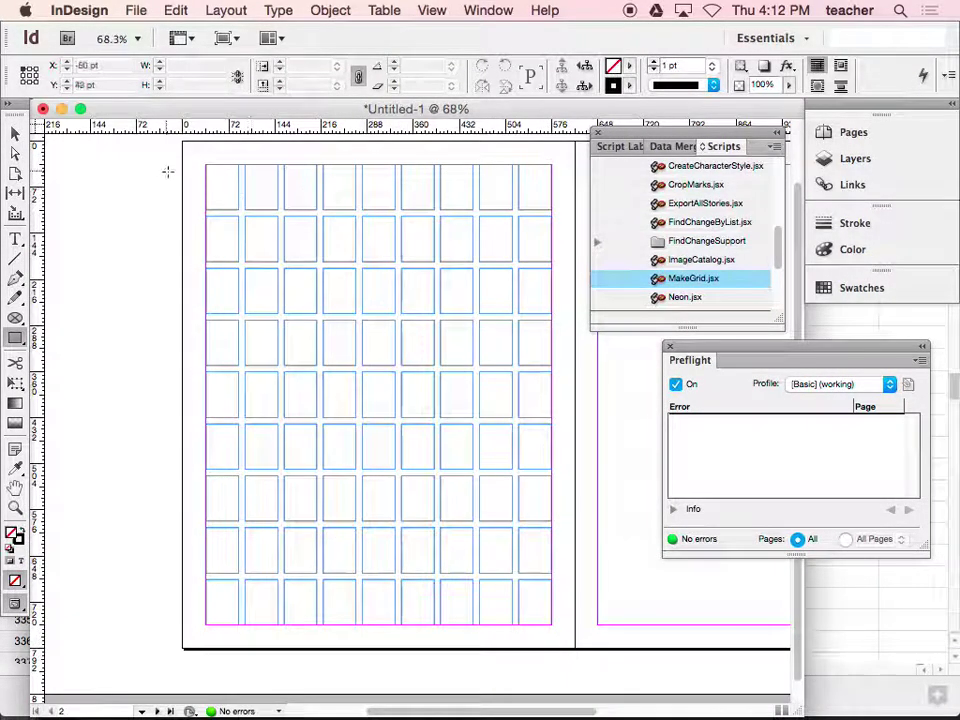
- Inspect the grid frames up close, then delete the two leftmost columns of frames
left_click(15, 133)
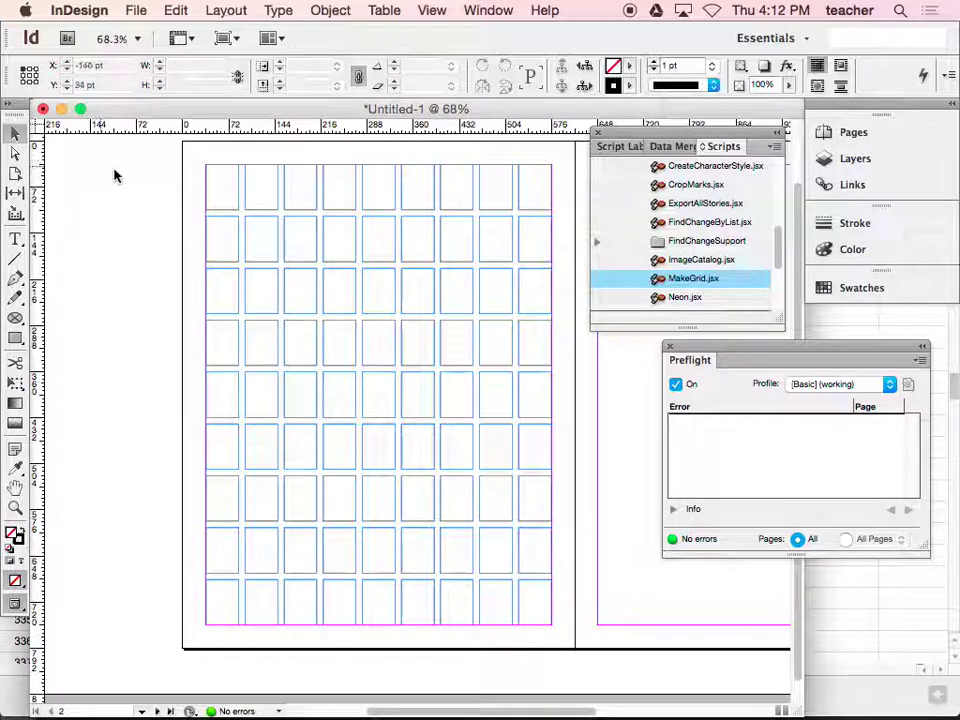
left_click_drag(199, 157, 294, 253)
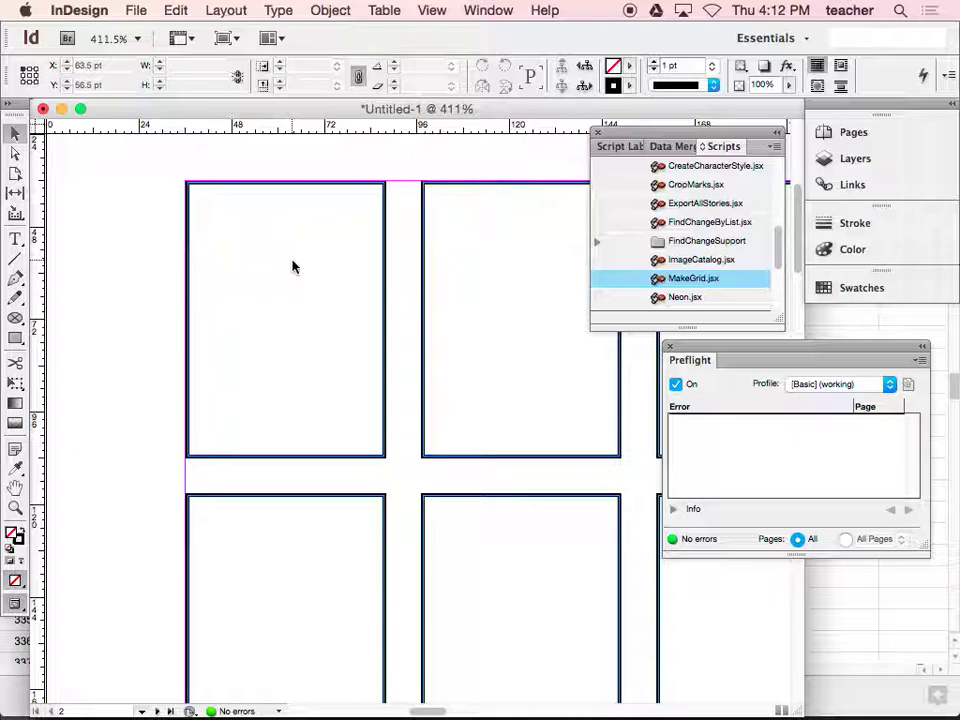
scroll(379, 289, "down", 13)
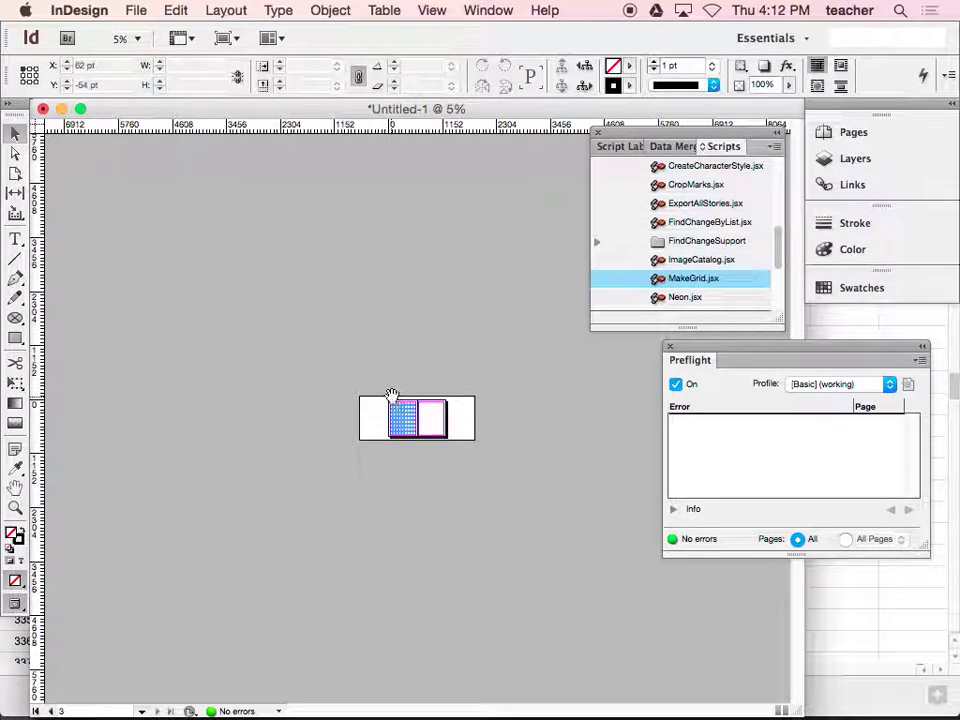
left_click_drag(397, 412, 439, 444)
left_click_drag(133, 175, 223, 627)
key("Delete")
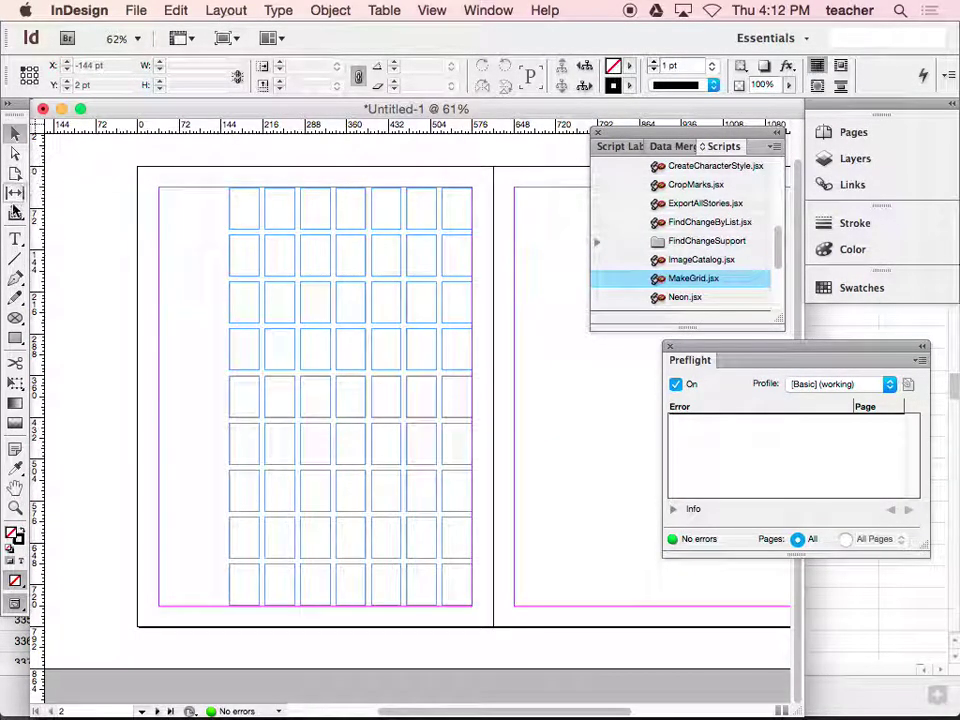
left_click(16, 241)
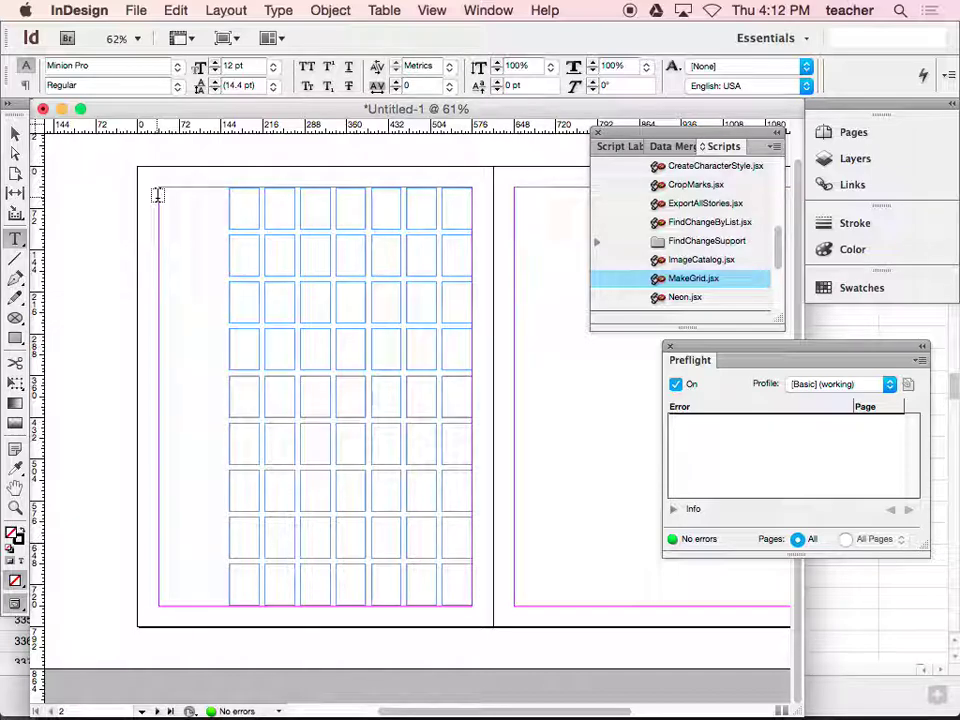
- Bring up the gr10 list 2015 2016 spreadsheet in Chrome
left_click(15, 133)
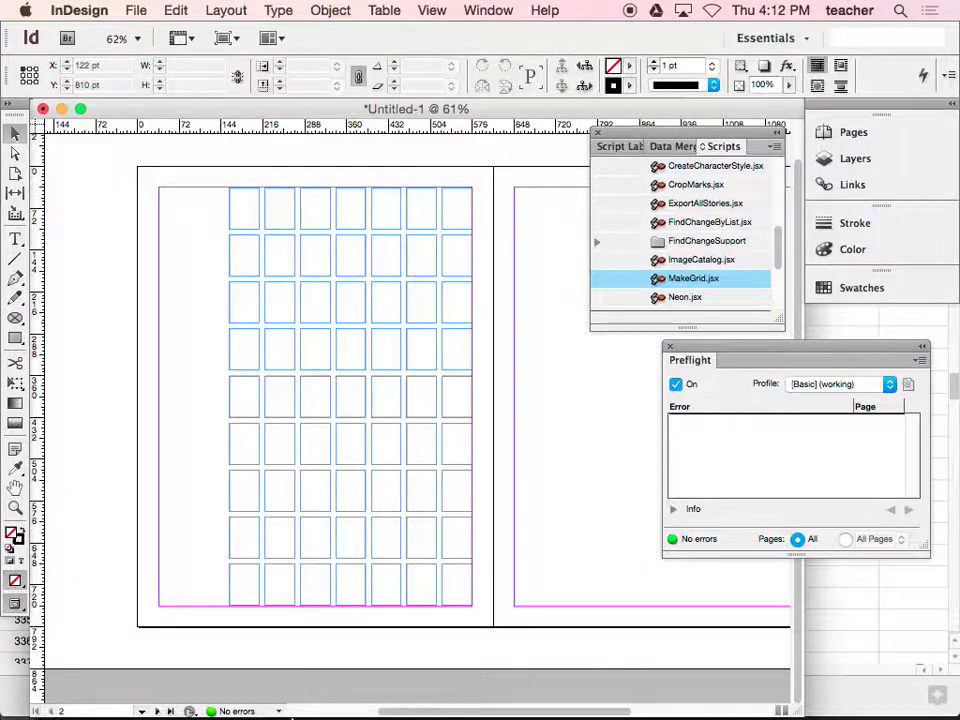
mouse_move(320, 712)
left_click(101, 692)
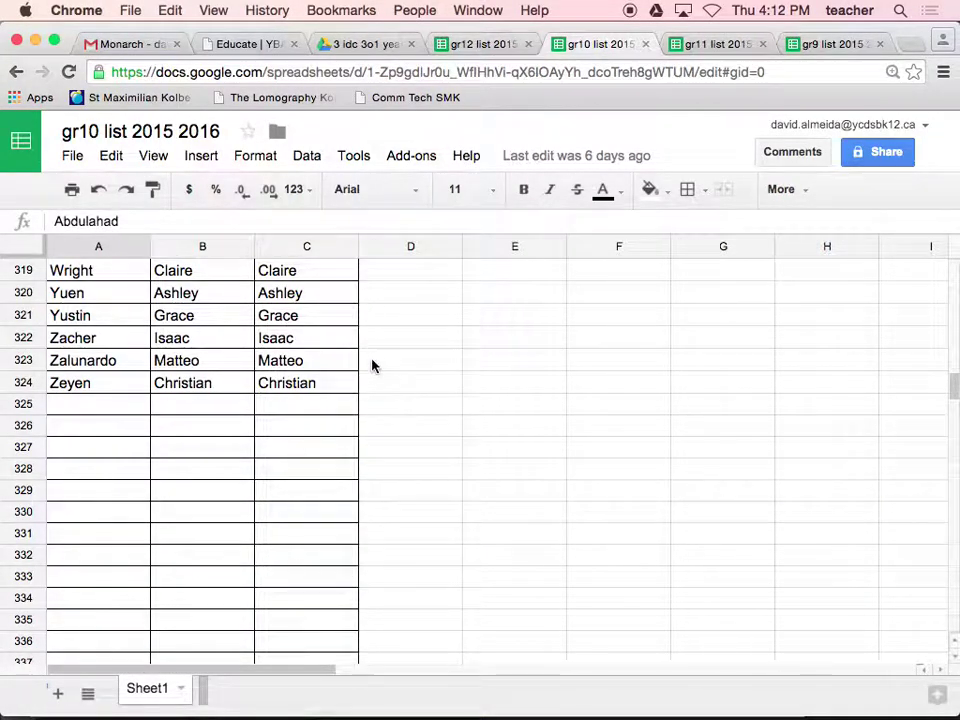
- Copy rows 1 through 100 of the student name list, then clear the selection
scroll(363, 373, "up", 20)
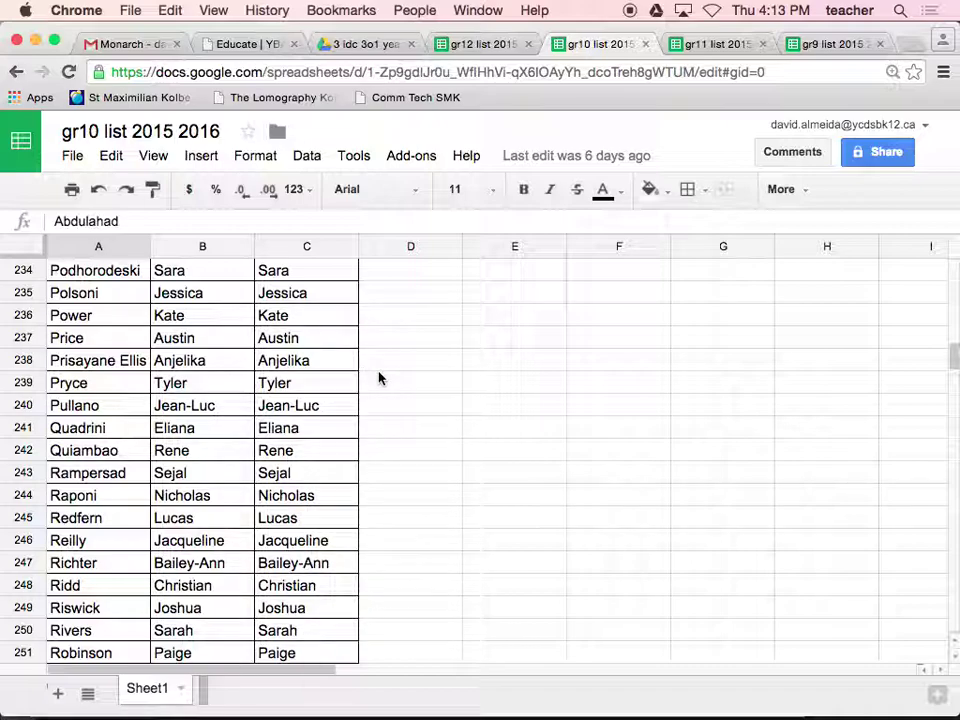
scroll(378, 378, "up", 20)
left_click(25, 272)
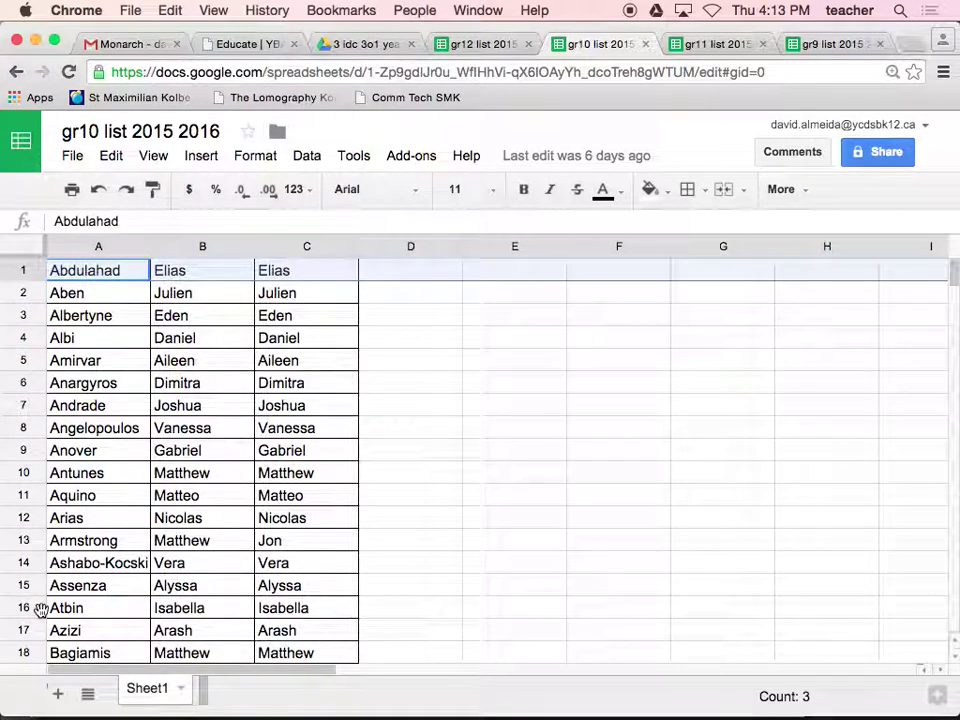
scroll(30, 615, "down", 20)
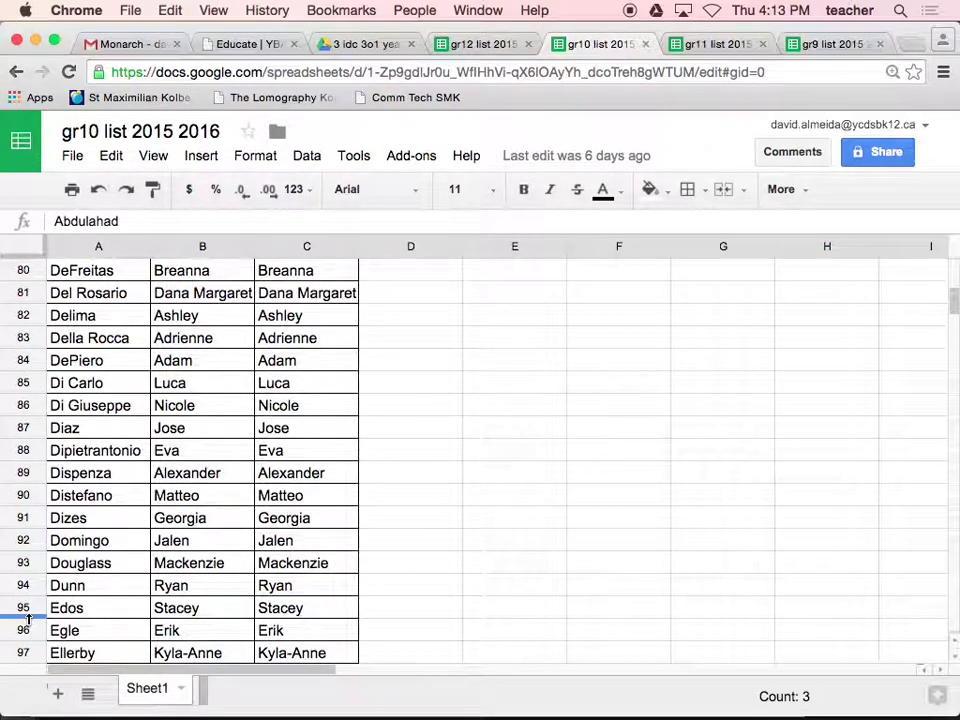
scroll(28, 618, "down", 2)
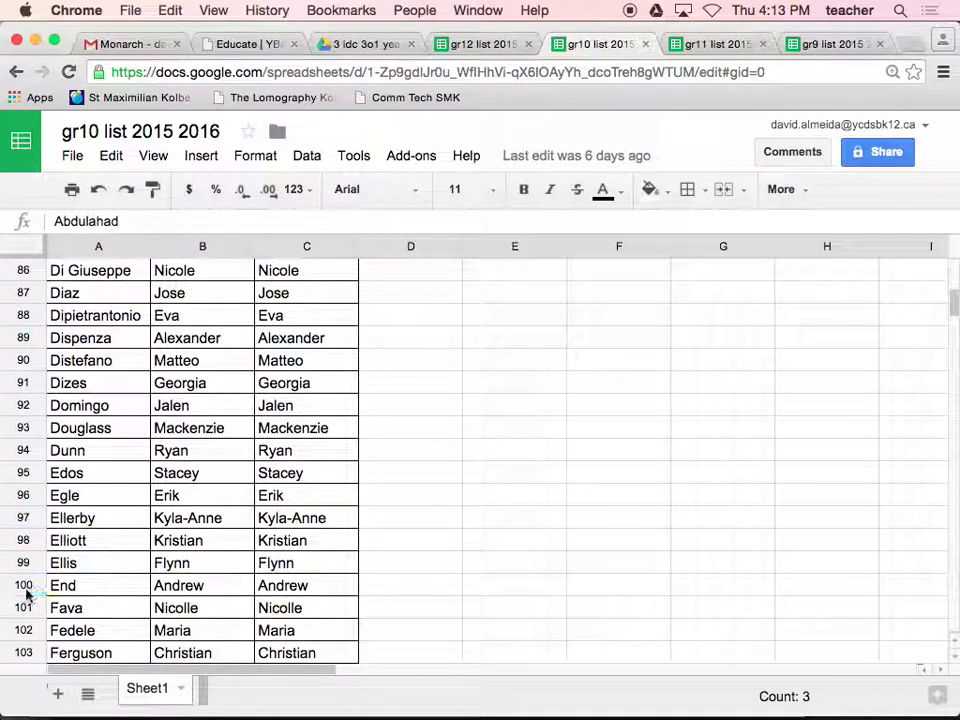
left_click(26, 585, "shift")
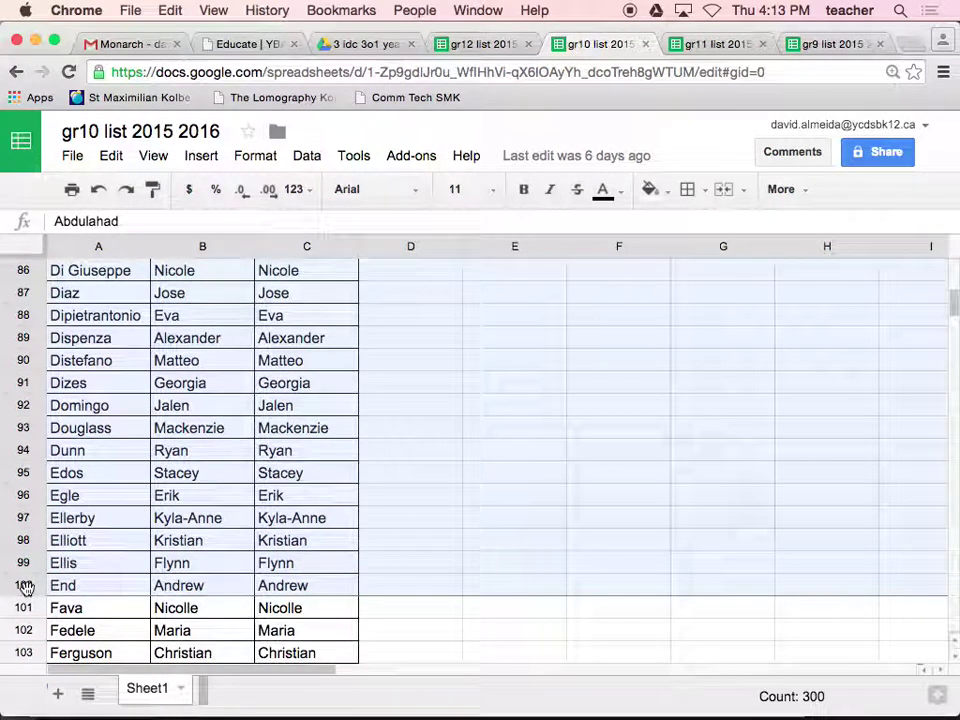
key("super+c")
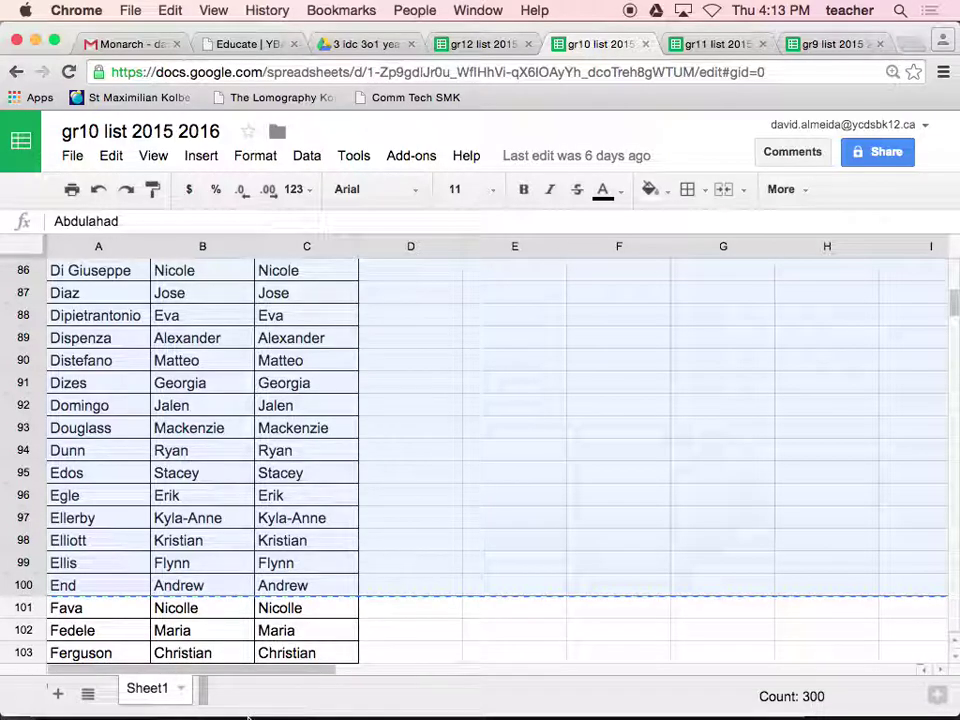
mouse_move(248, 716)
left_click(580, 515)
mouse_move(450, 712)
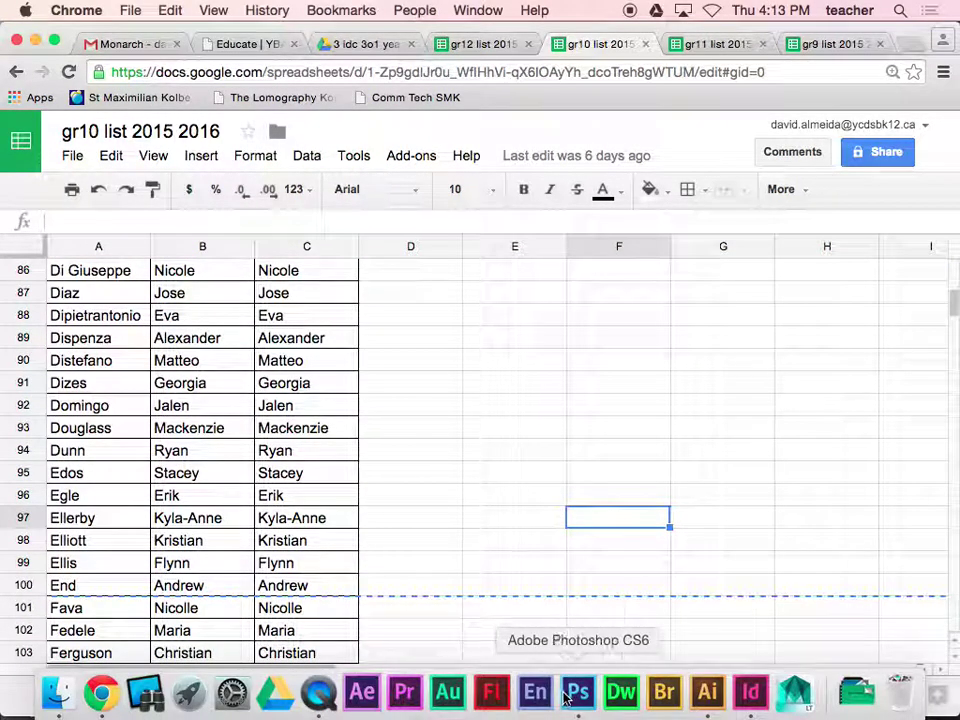
- Return to InDesign, fit the spread in view, and select the grid frame group
left_click(750, 692)
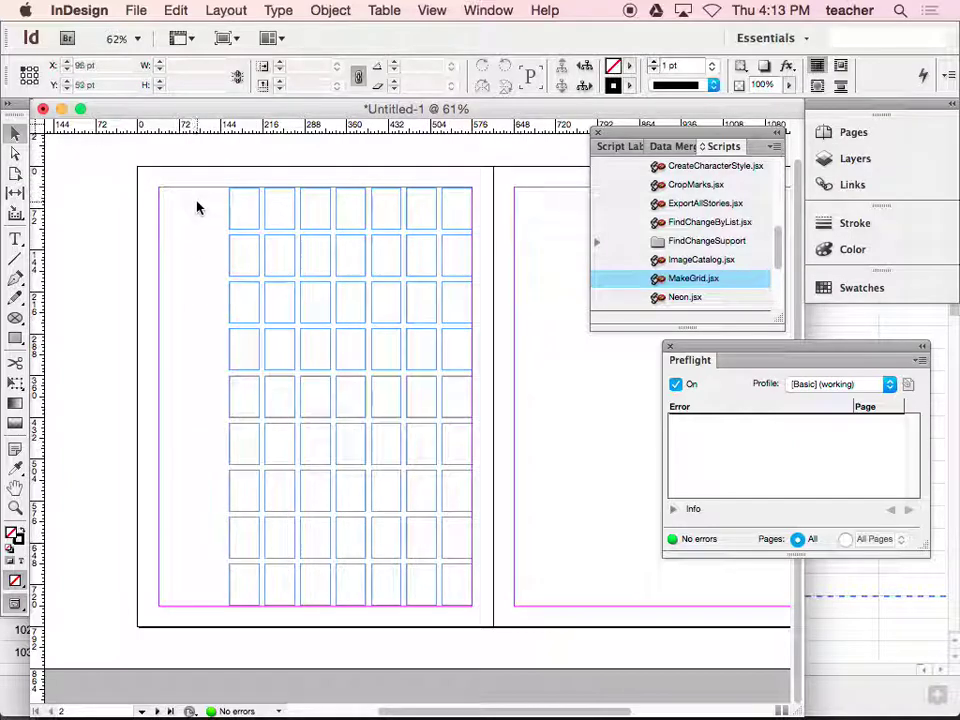
left_click(330, 340, "alt+super")
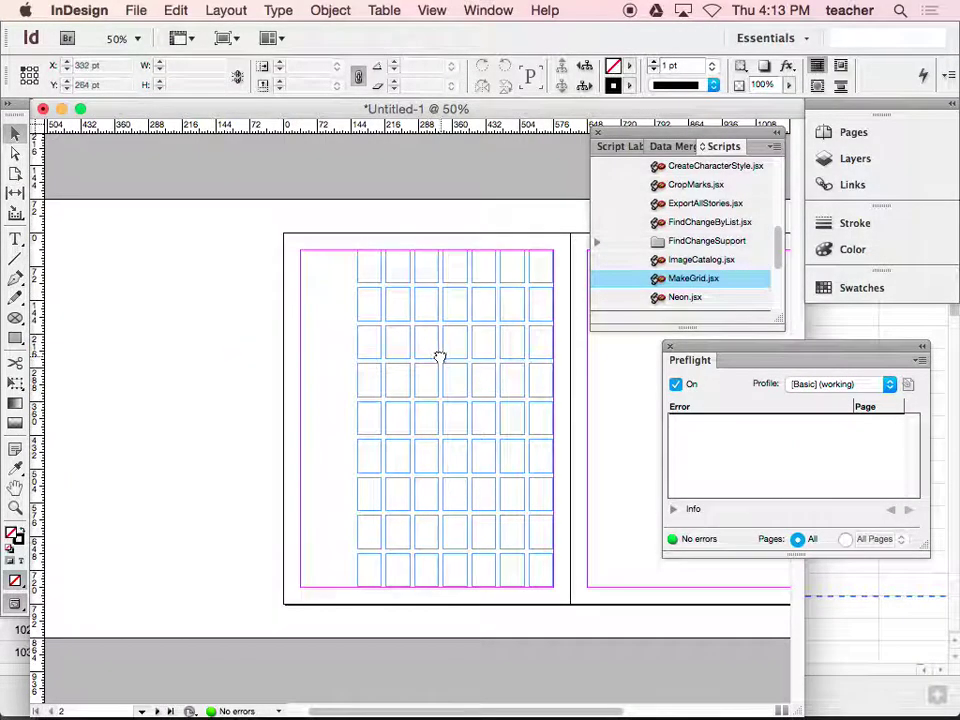
left_click_drag(440, 357, 280, 313)
left_click_drag(136, 230, 468, 636)
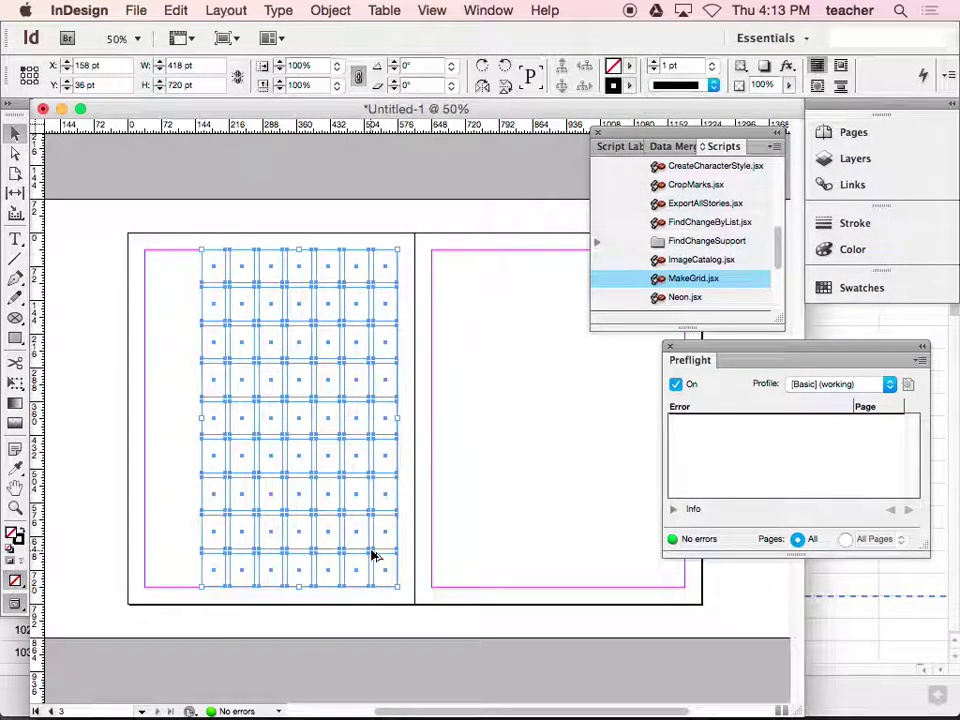
left_click(405, 546)
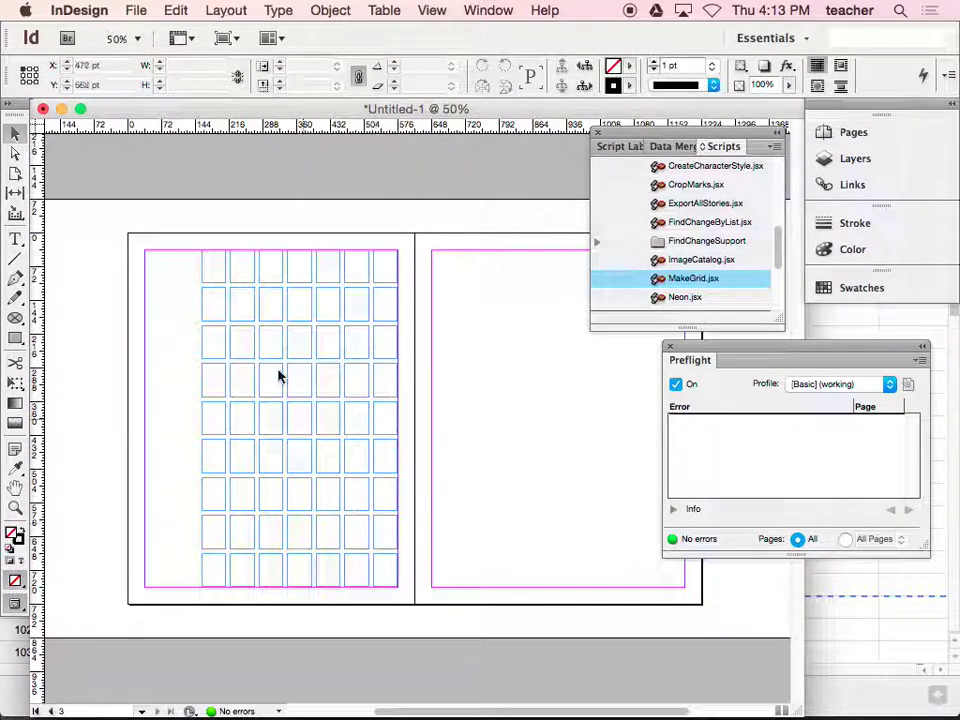
left_click(257, 354)
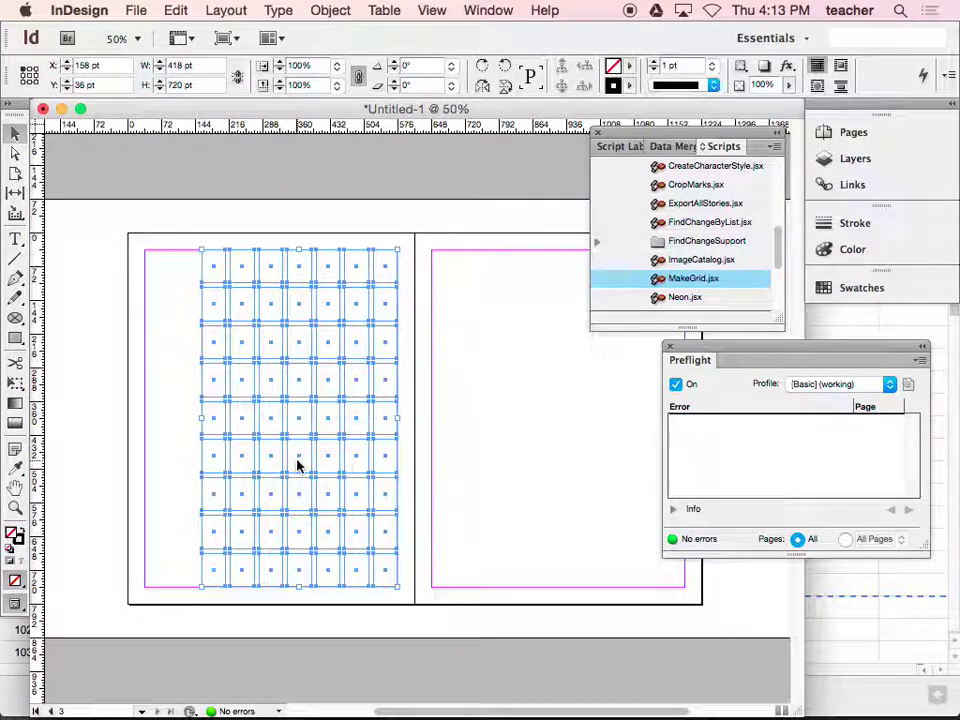